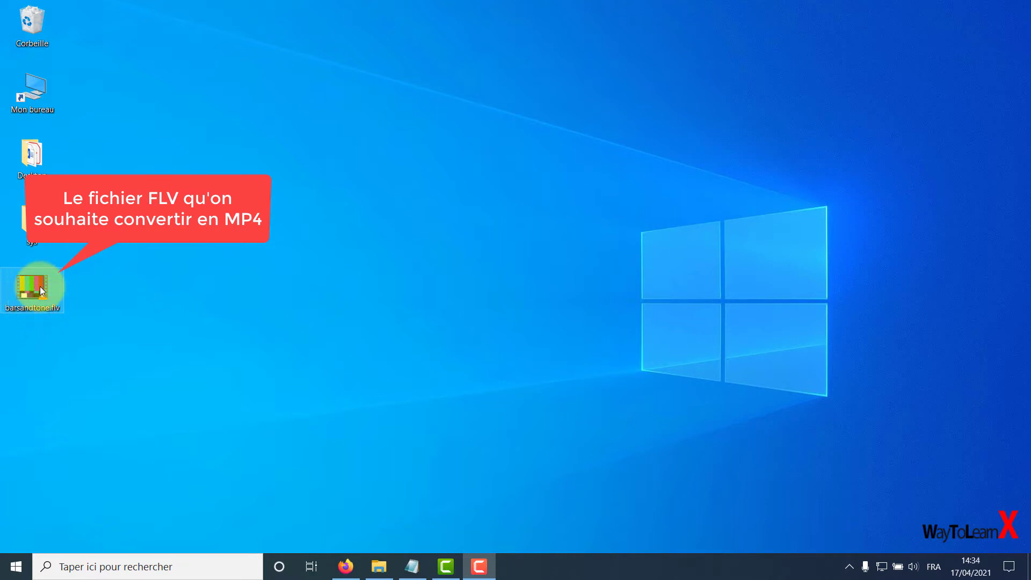
- Check the file type of barsandtone.flv on the desktop in its properties
right_click(42, 290)
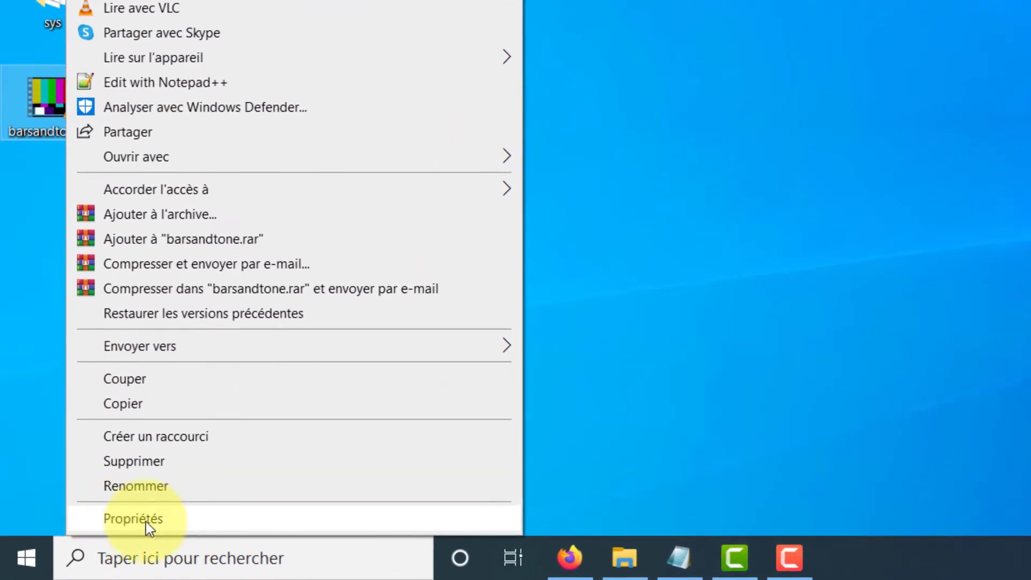
left_click(128, 523)
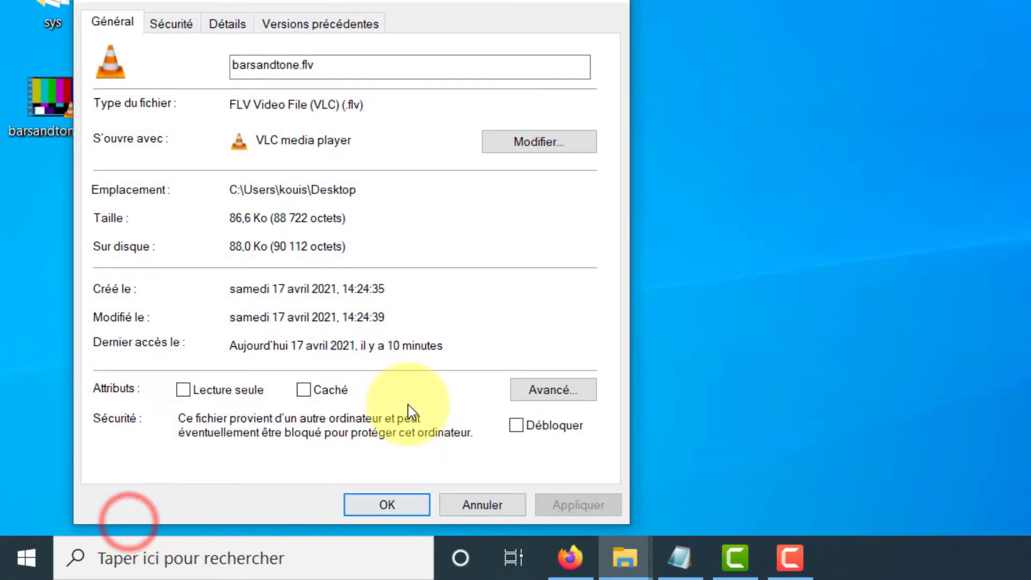
double_click(363, 104)
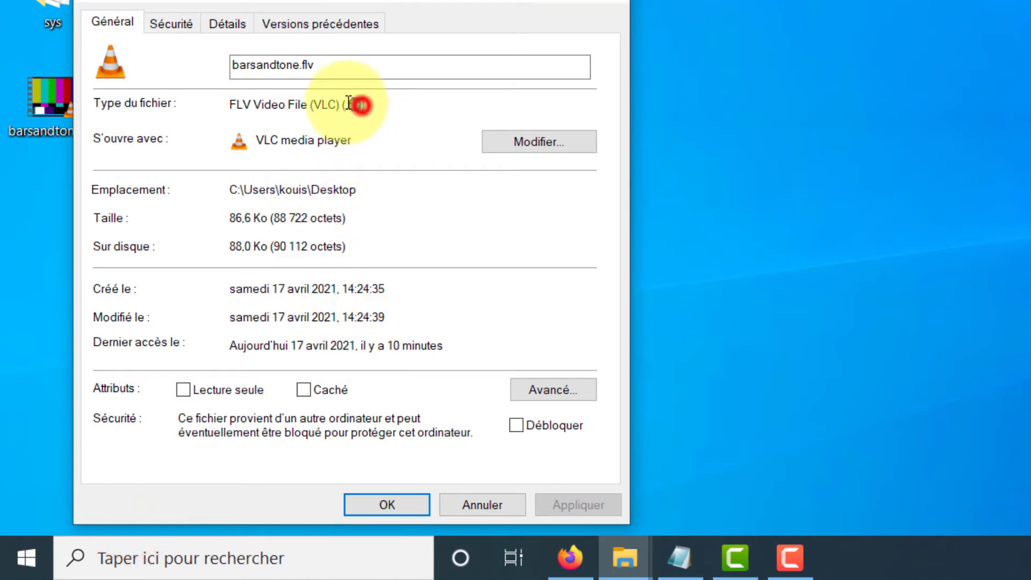
left_click(363, 119)
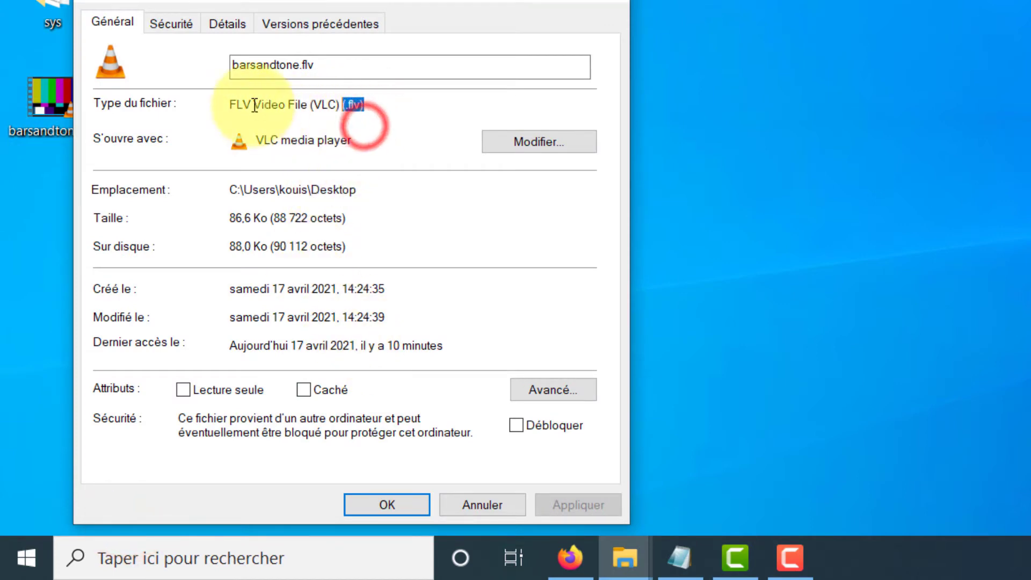
double_click(242, 105)
left_click(331, 106)
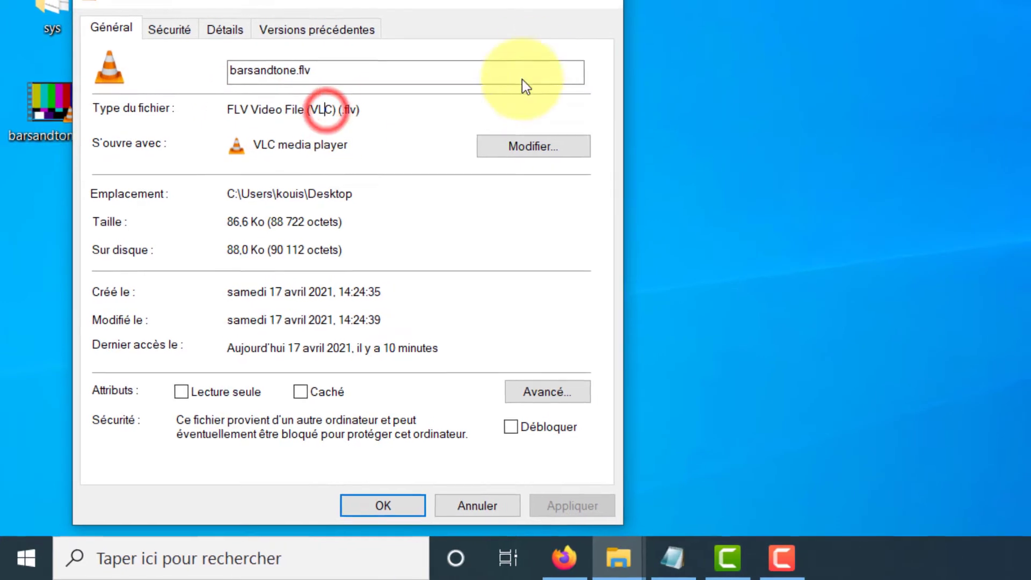
left_click(573, 28)
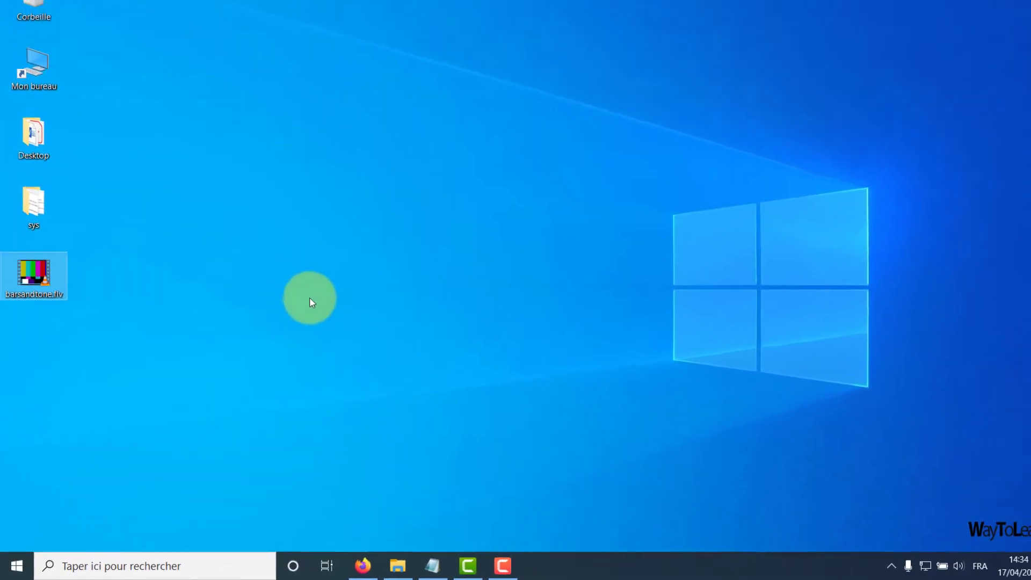
- Search Windows for "vlc media player" and launch the VLC media player application
left_click(150, 568)
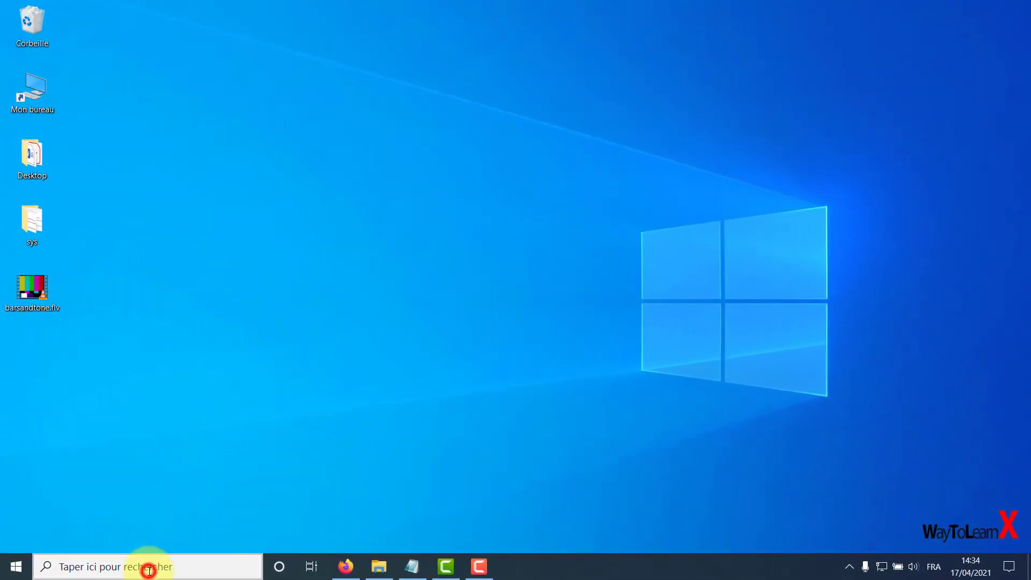
type("vlc m")
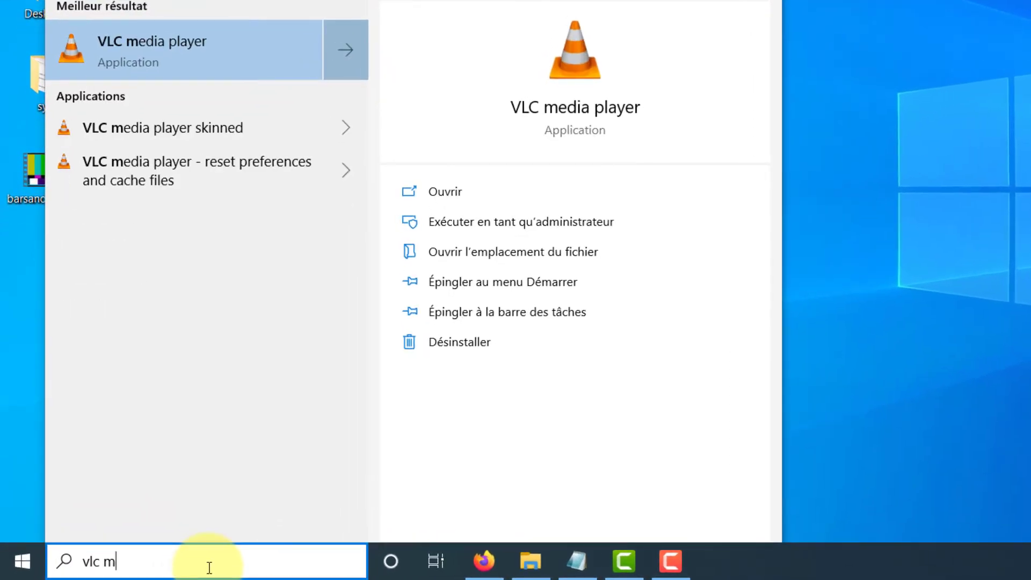
type("edia player")
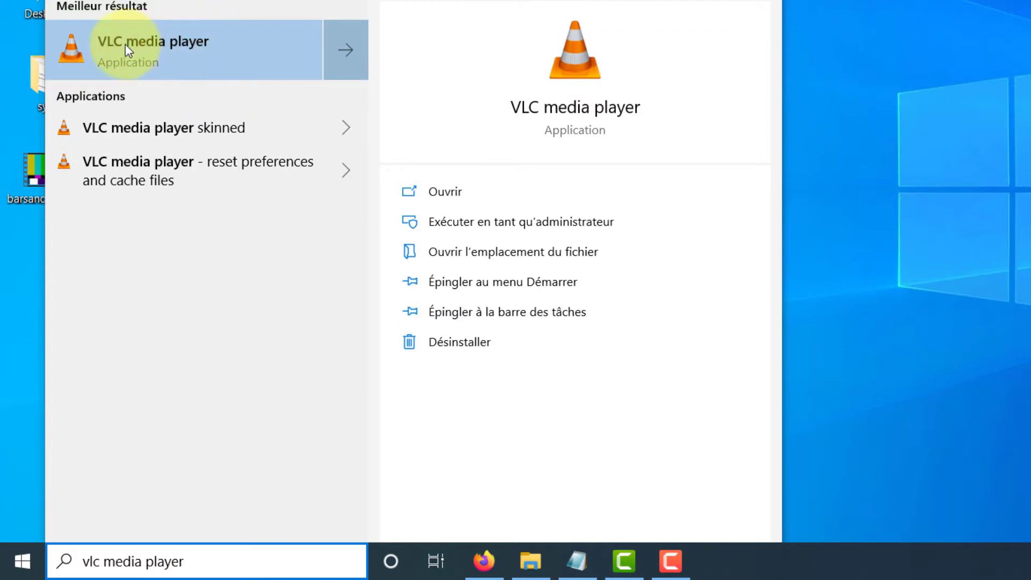
left_click(253, 53)
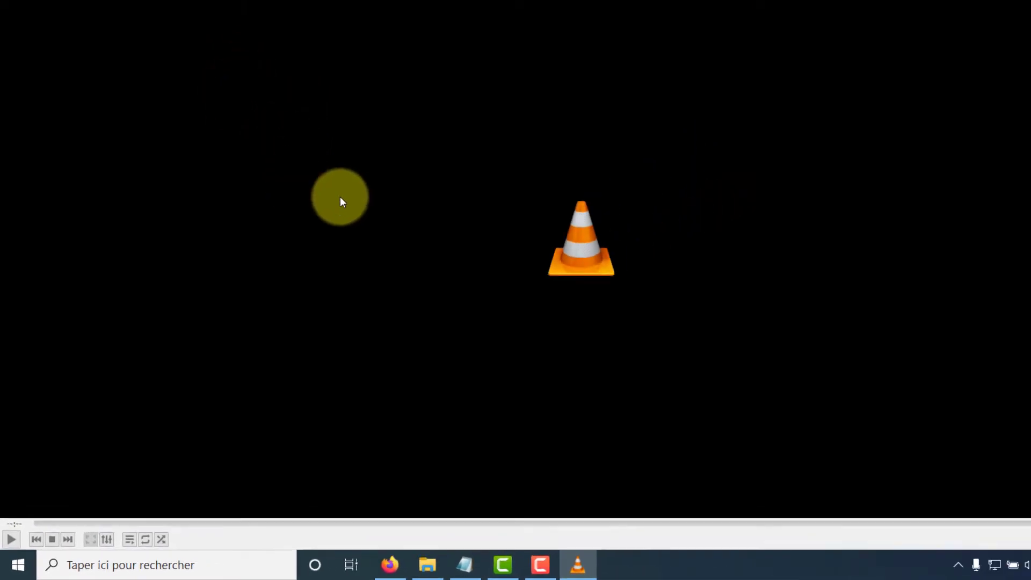
- Restore the maximized VLC window, resize it to a medium size and center it on the desktop
left_click(990, 7)
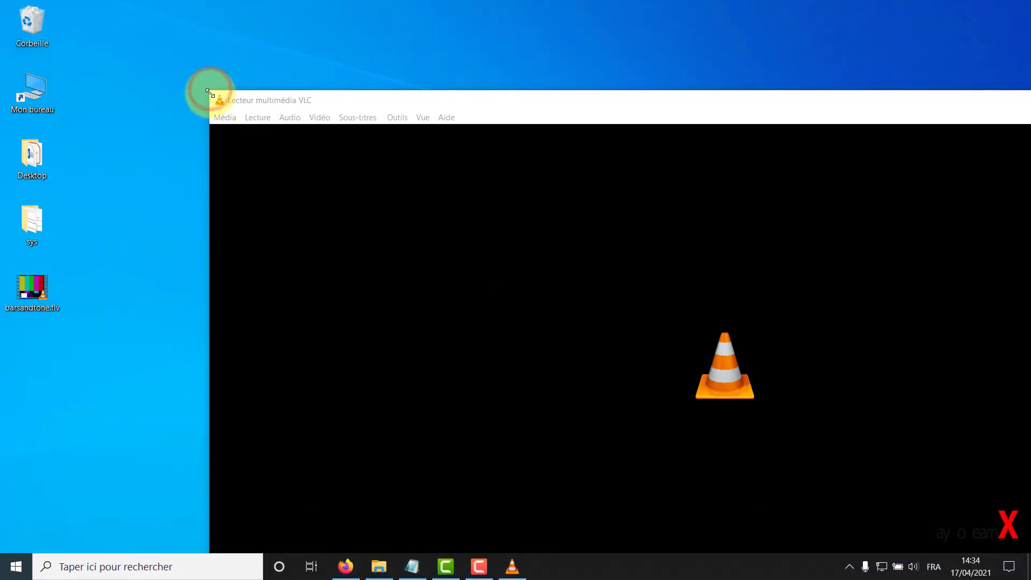
left_click_drag(211, 92, 322, 140)
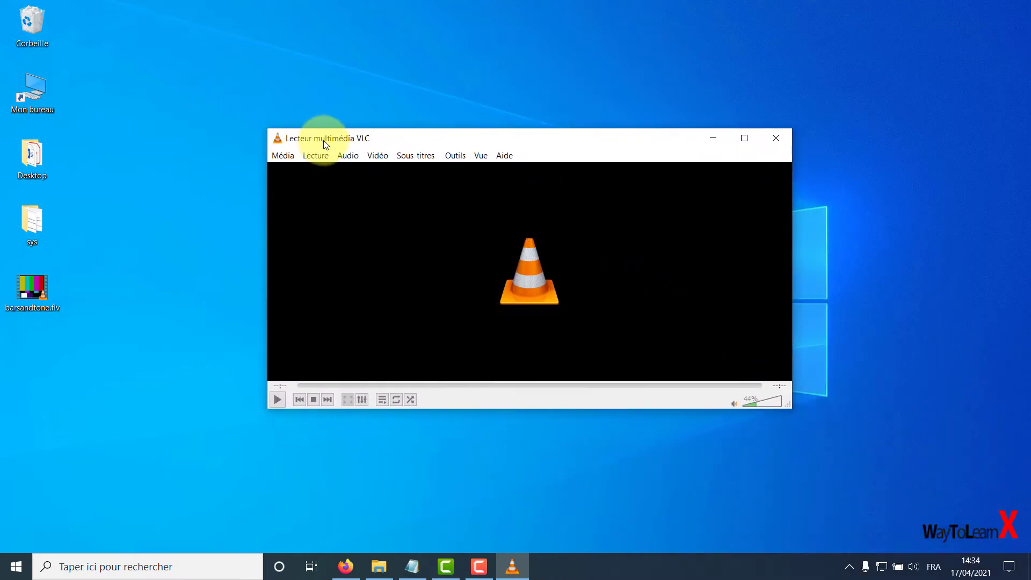
left_click_drag(786, 408, 845, 482)
left_click_drag(550, 144, 511, 114)
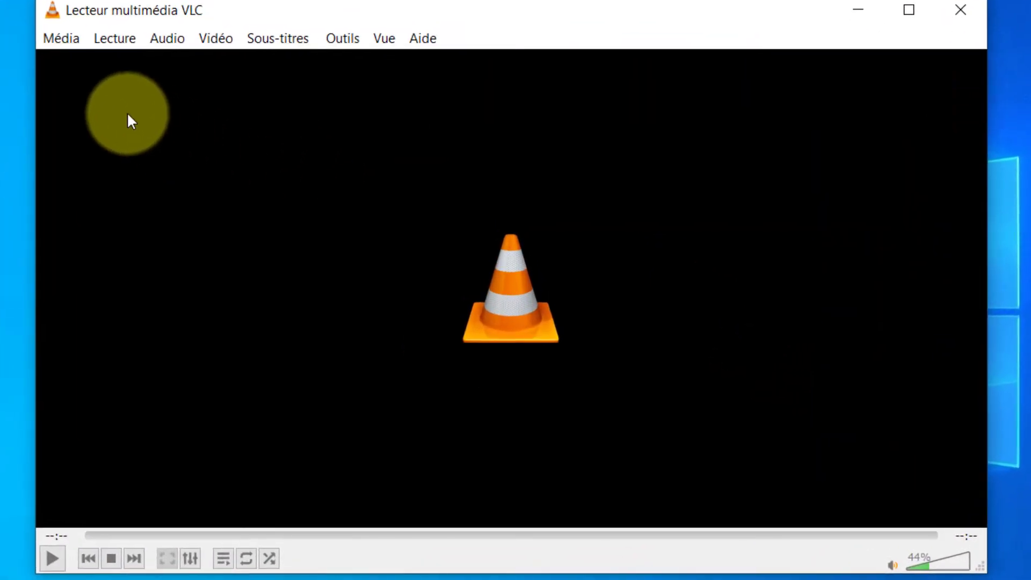
- Start a Convert / Save operation and add barsandtone.flv from the Desktop folder as the source file
left_click(63, 42)
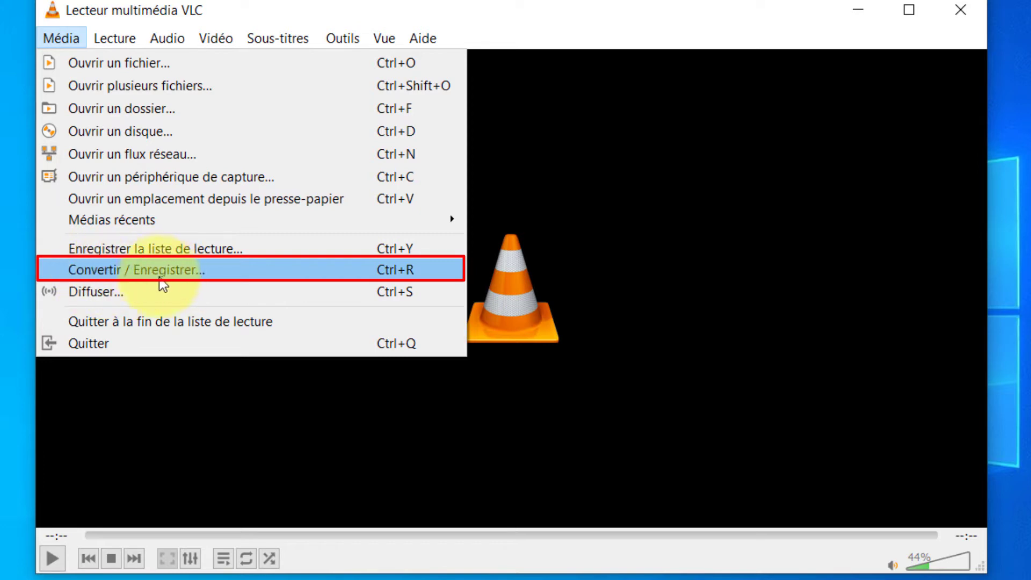
left_click(98, 269)
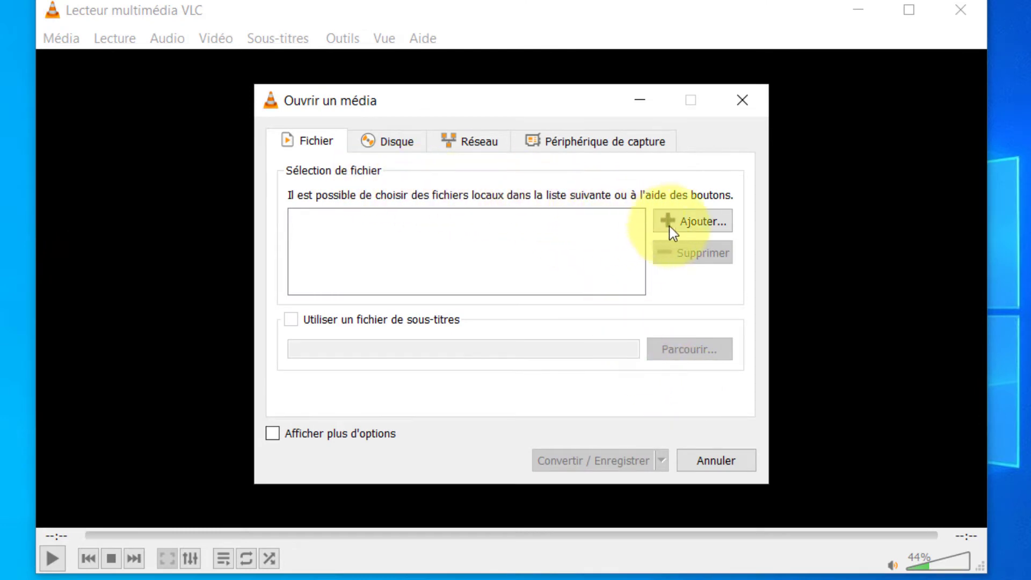
left_click(697, 222)
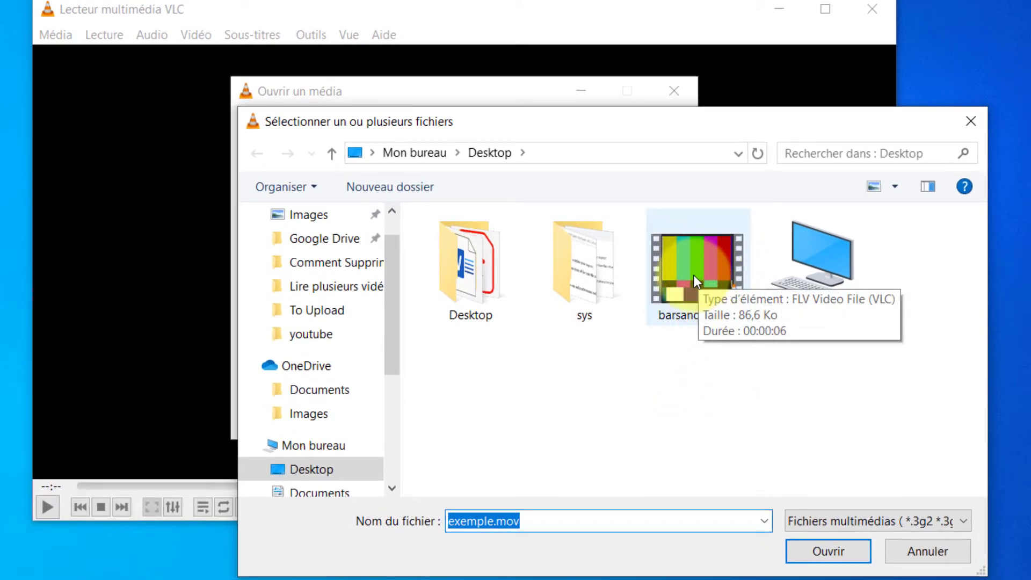
left_click(694, 275)
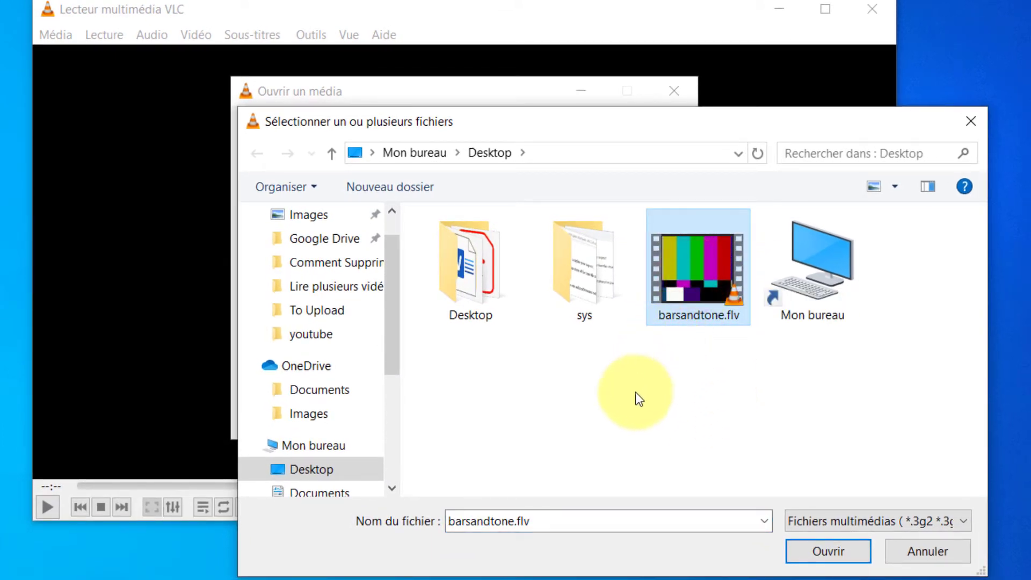
left_click(599, 527)
left_click(508, 529)
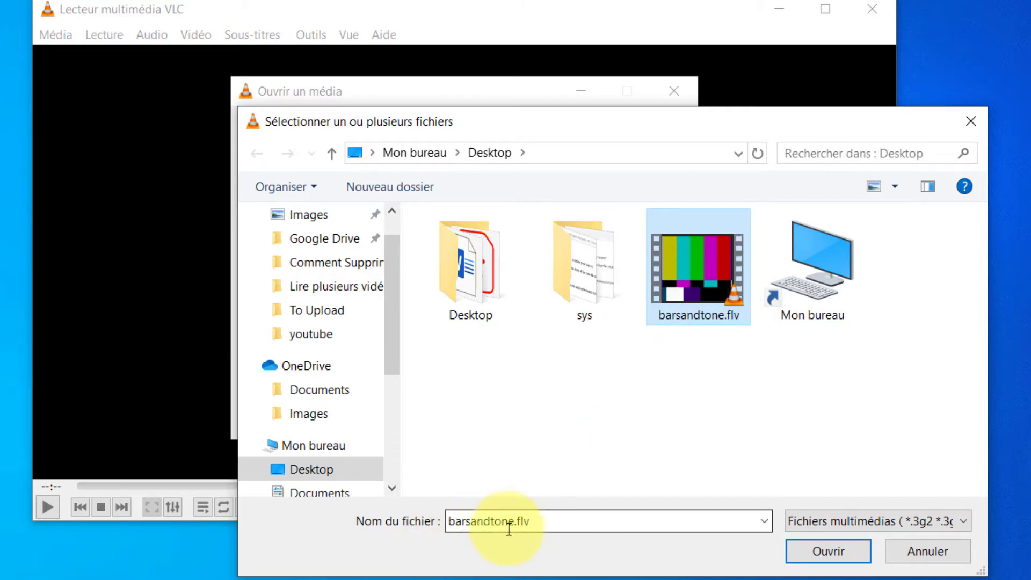
left_click(813, 553)
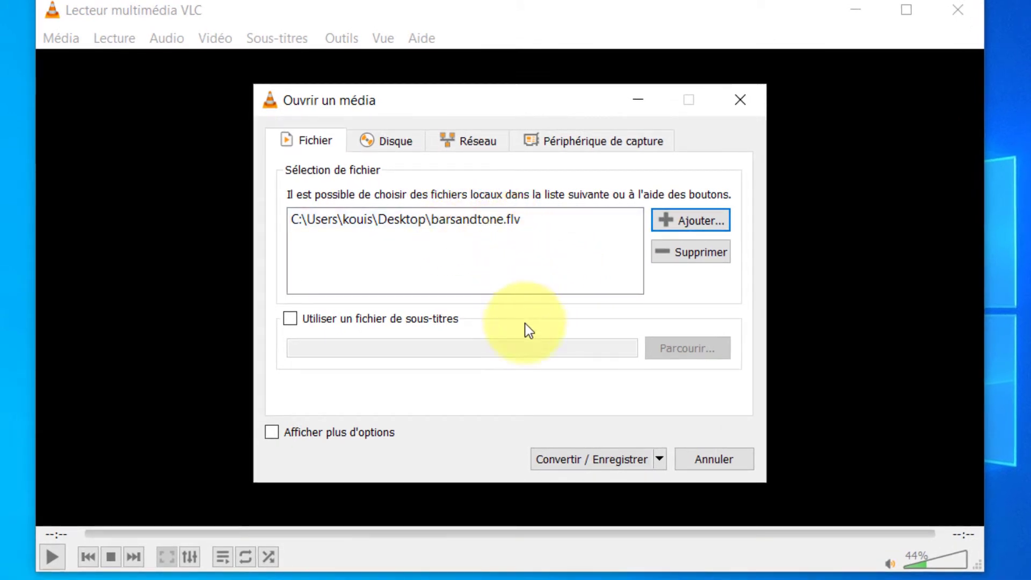
- Proceed to the conversion settings, choose the profile "Video - H.265 + MP3 (MP4)" and save it with MP4/MOV encapsulation
left_click(588, 462)
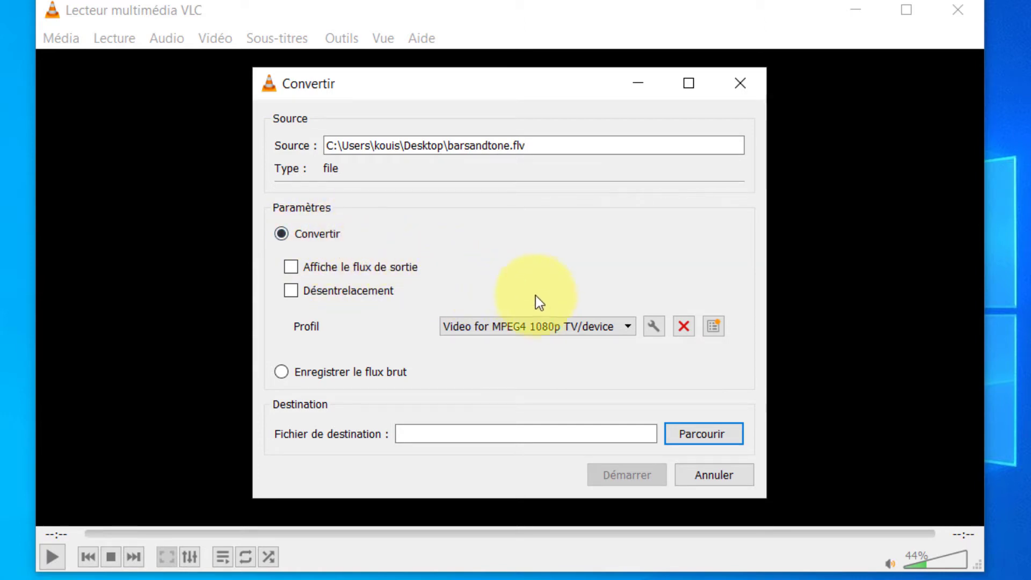
left_click(626, 328)
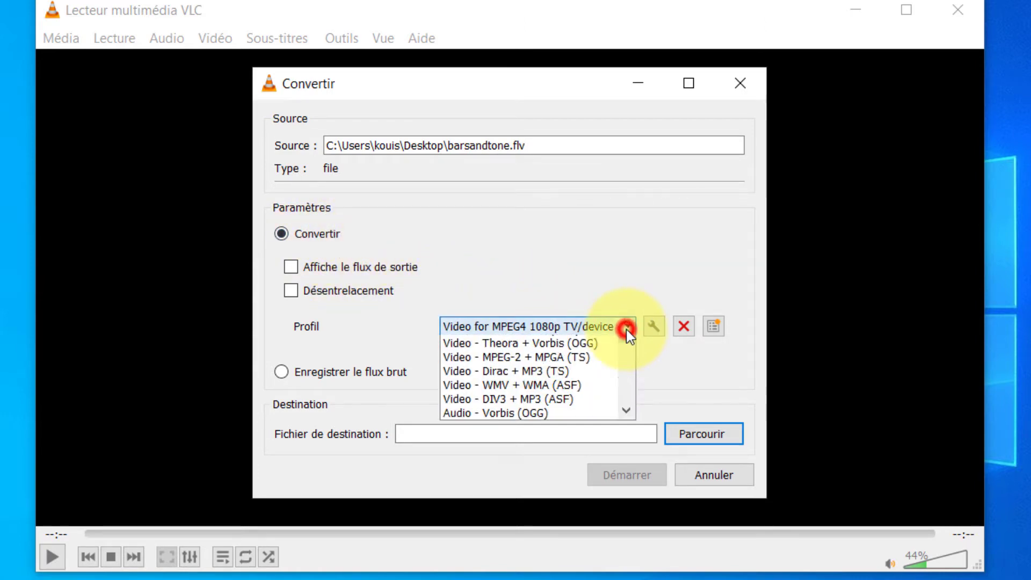
left_click(629, 387)
left_click_drag(629, 387, 624, 353)
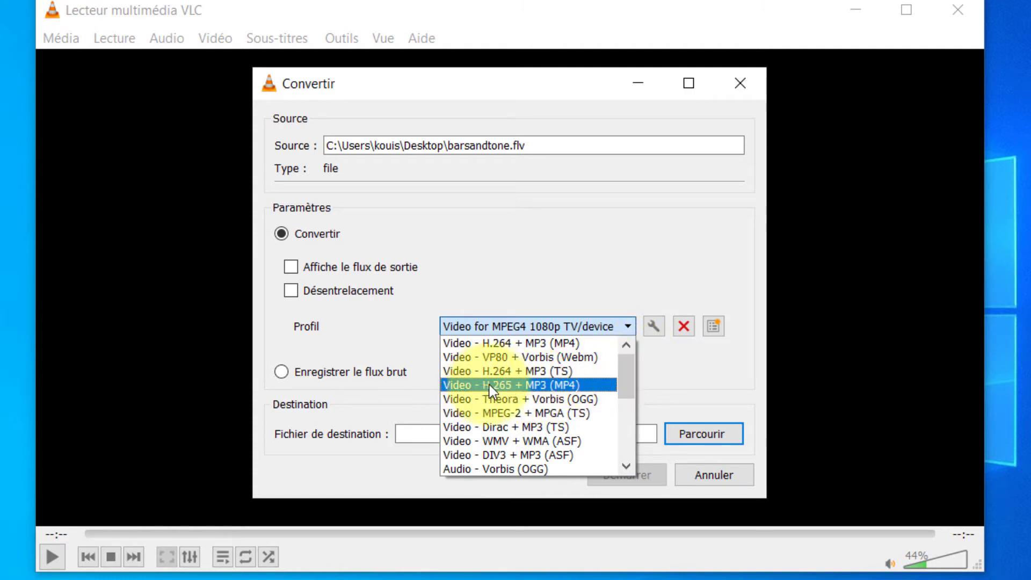
left_click(469, 385)
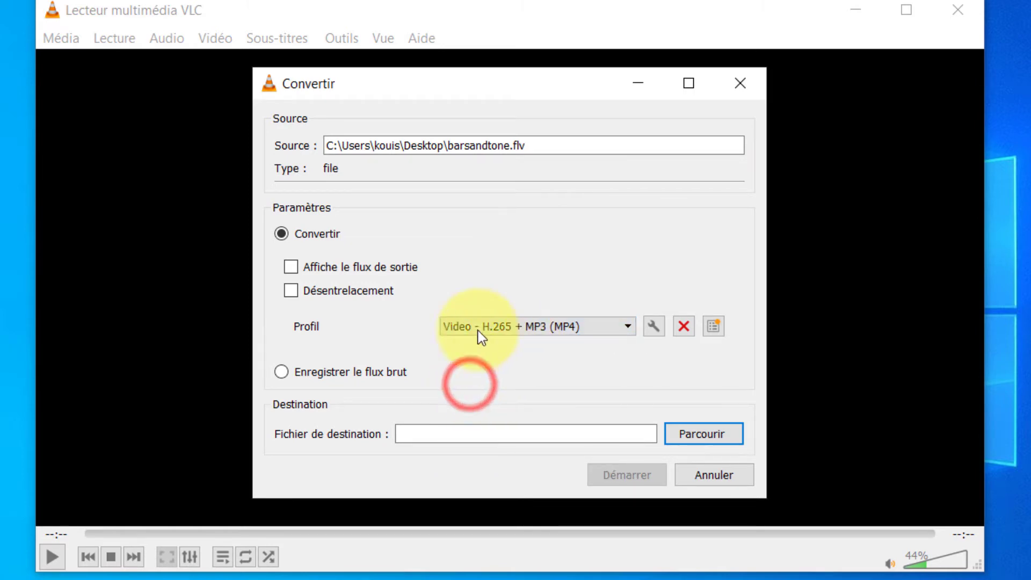
left_click(654, 328)
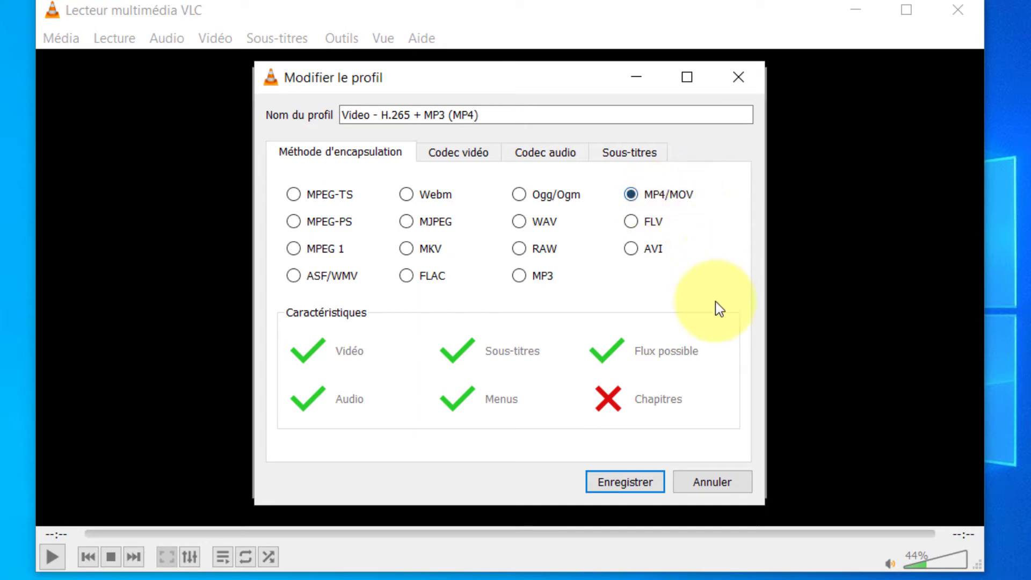
left_click(625, 483)
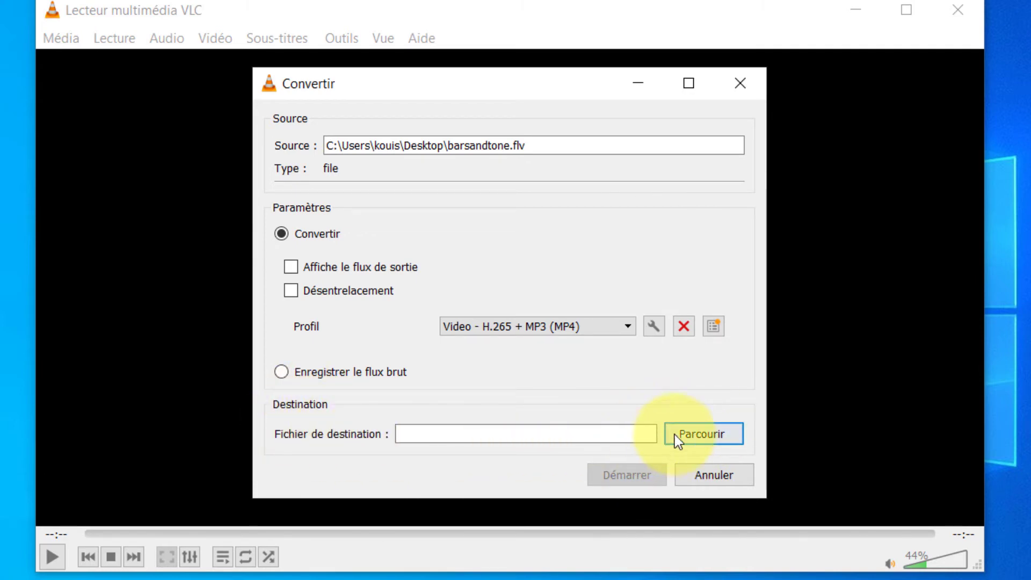
- Set the destination file to MP4File in the Desktop folder as an MP4 container and start the conversion
left_click(703, 436)
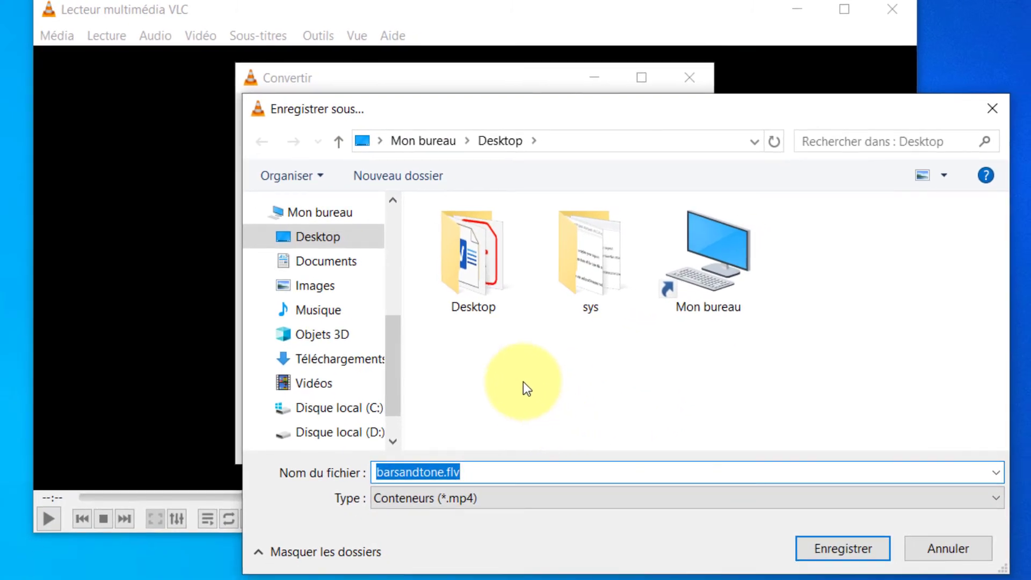
left_click(338, 238)
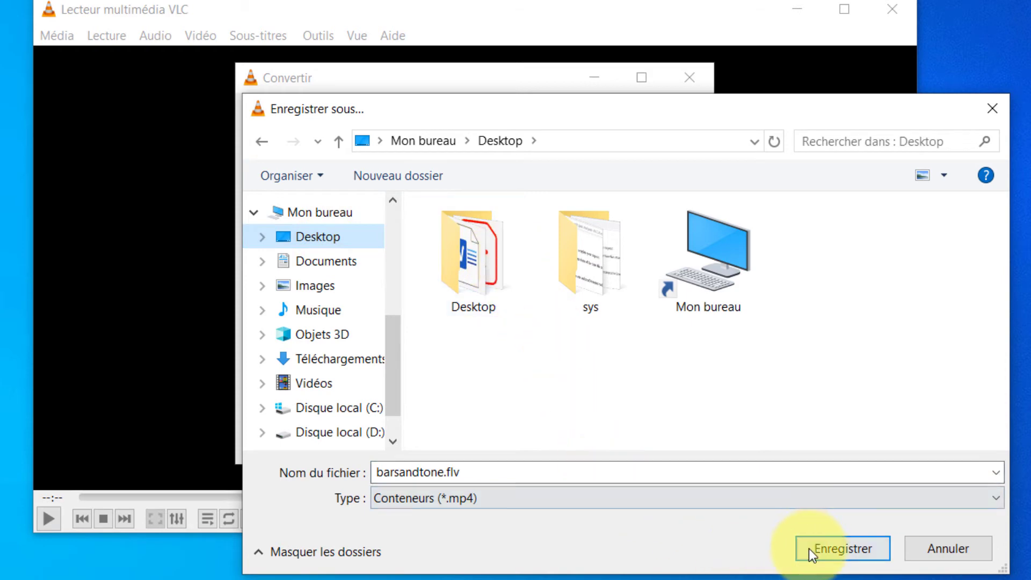
double_click(473, 472)
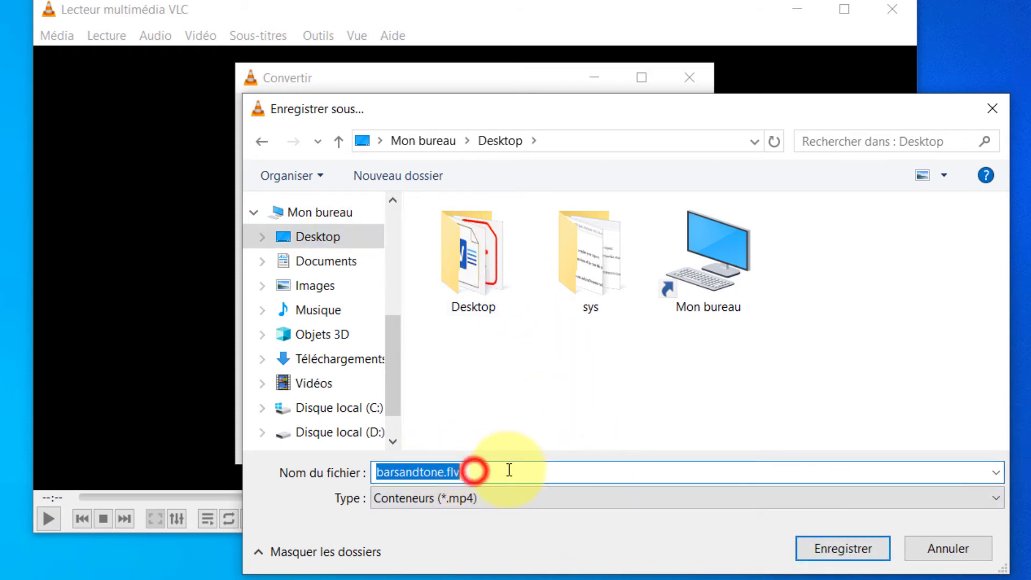
type("MP4File")
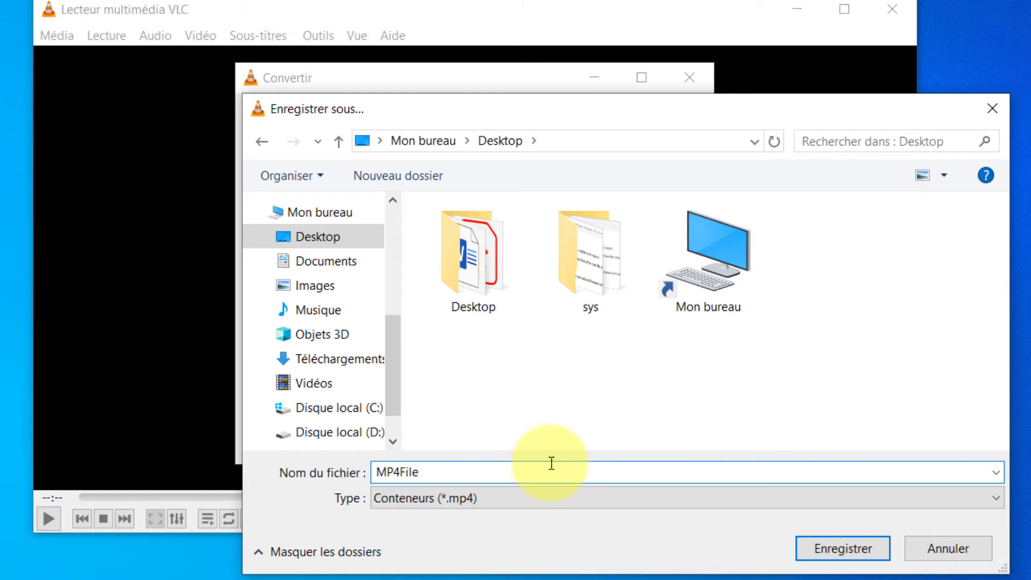
left_click(852, 545)
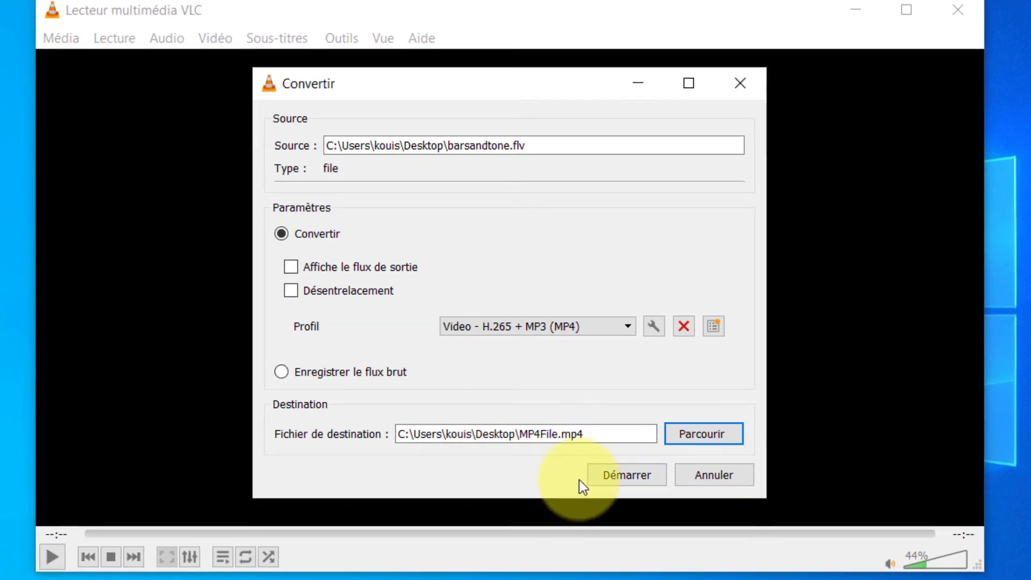
left_click(621, 475)
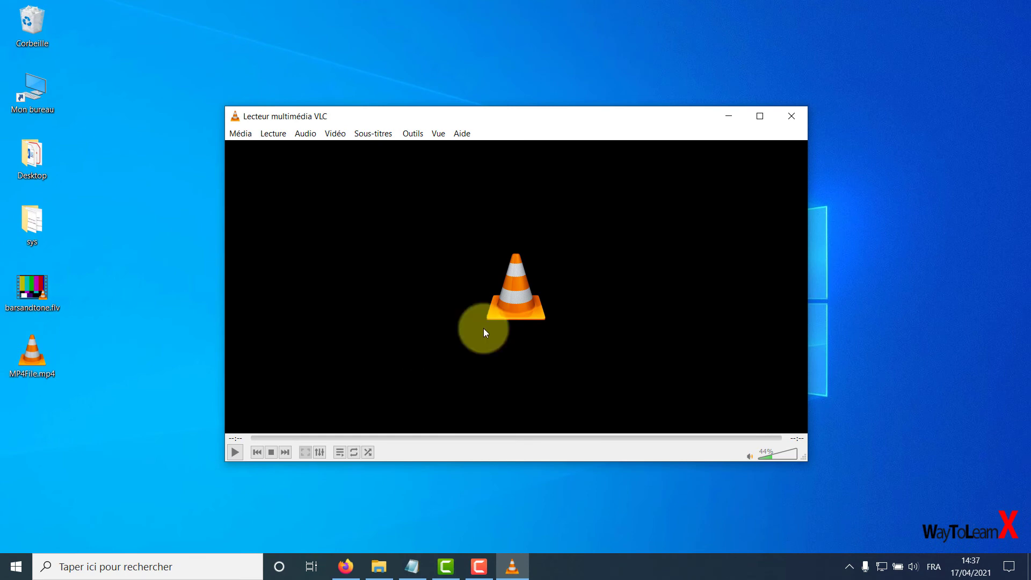
- Close VLC and check the file type of MP4File.mp4 on the desktop in its properties
left_click(791, 116)
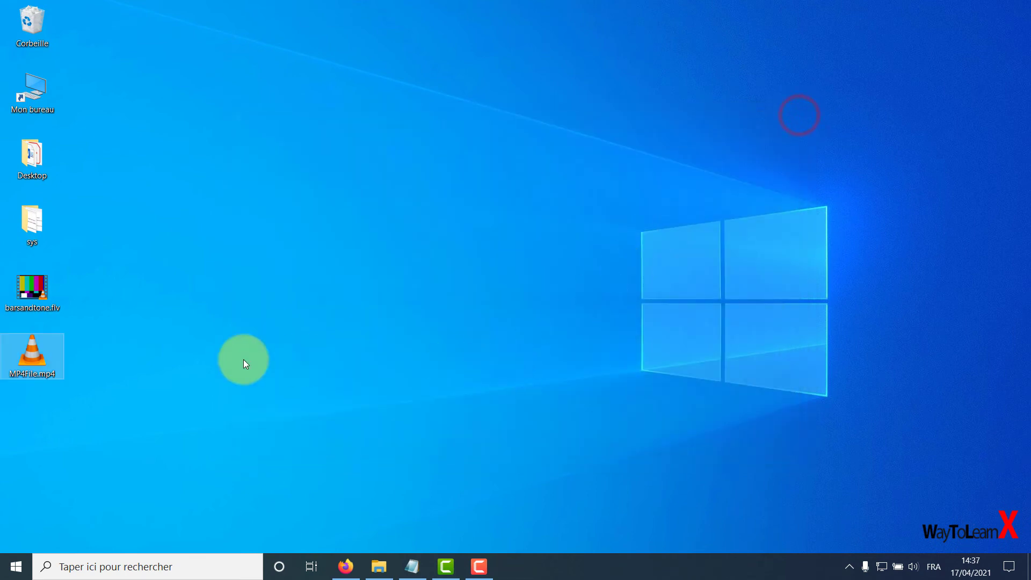
mouse_move(24, 357)
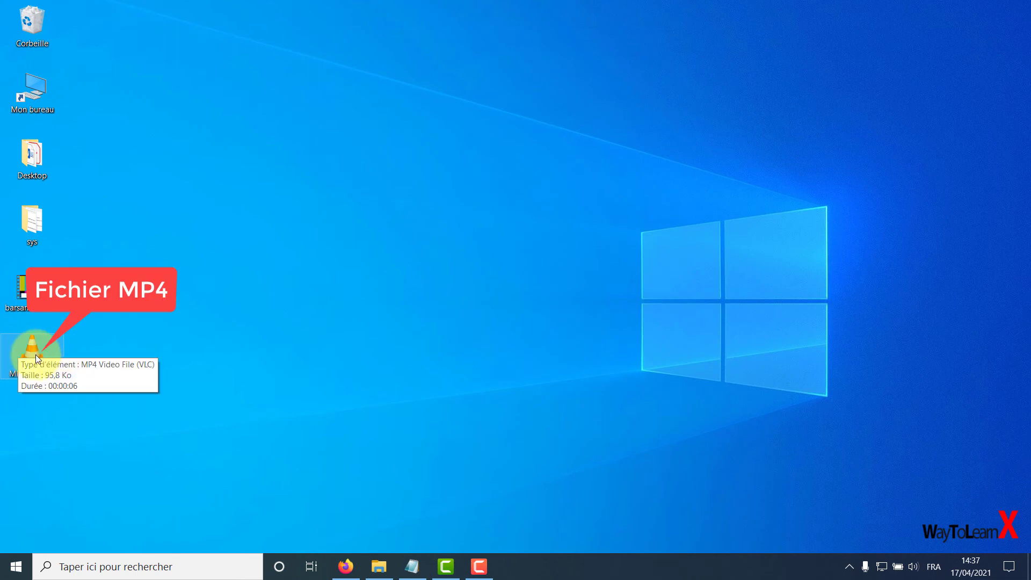
right_click(35, 354)
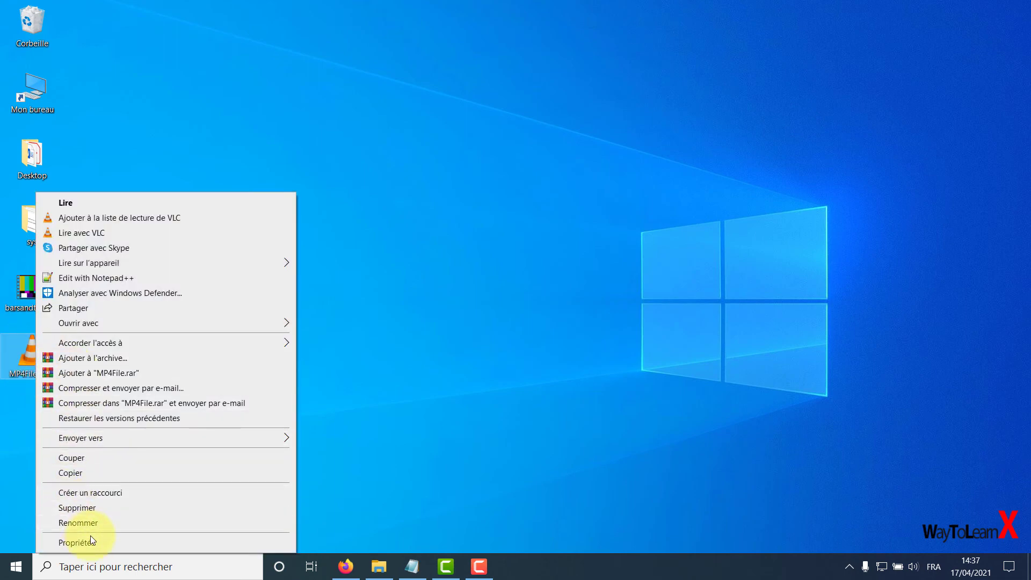
left_click(114, 536)
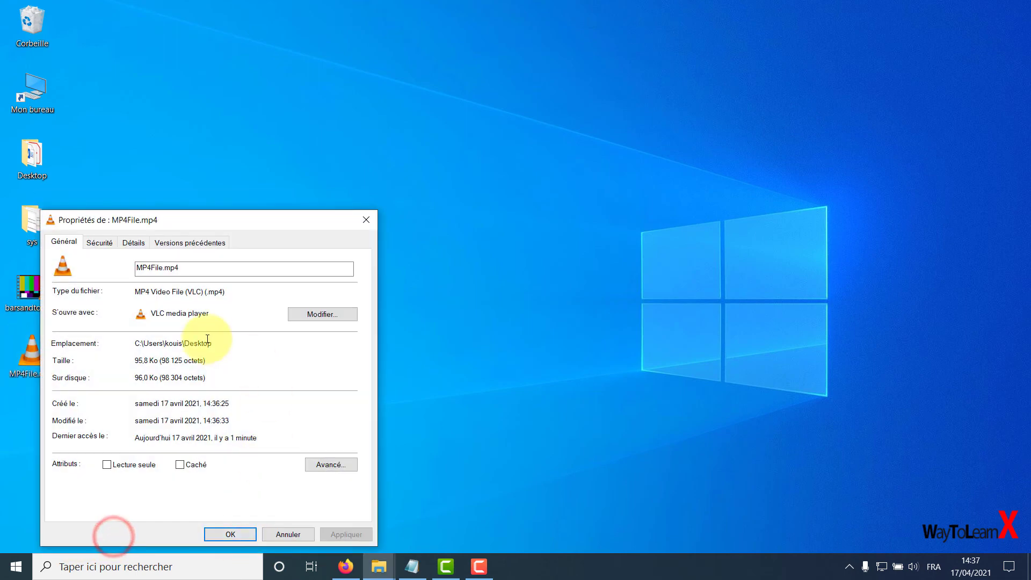
left_click_drag(224, 293, 207, 293)
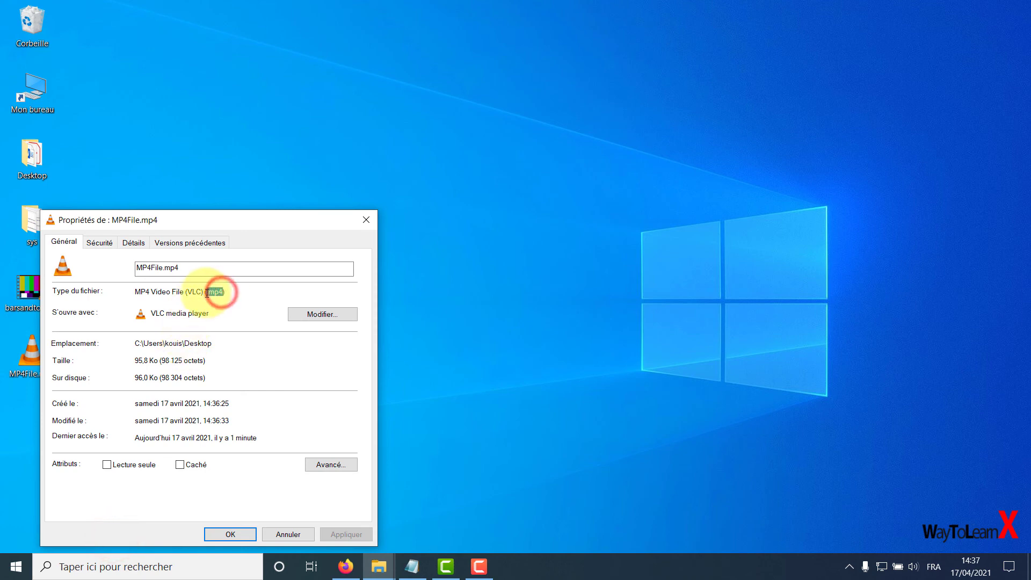
left_click(224, 534)
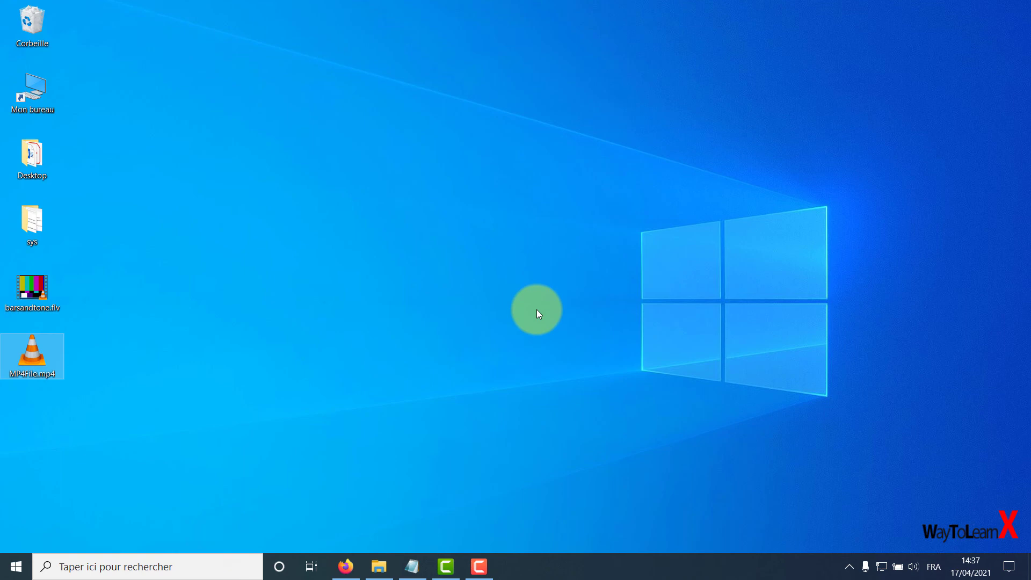